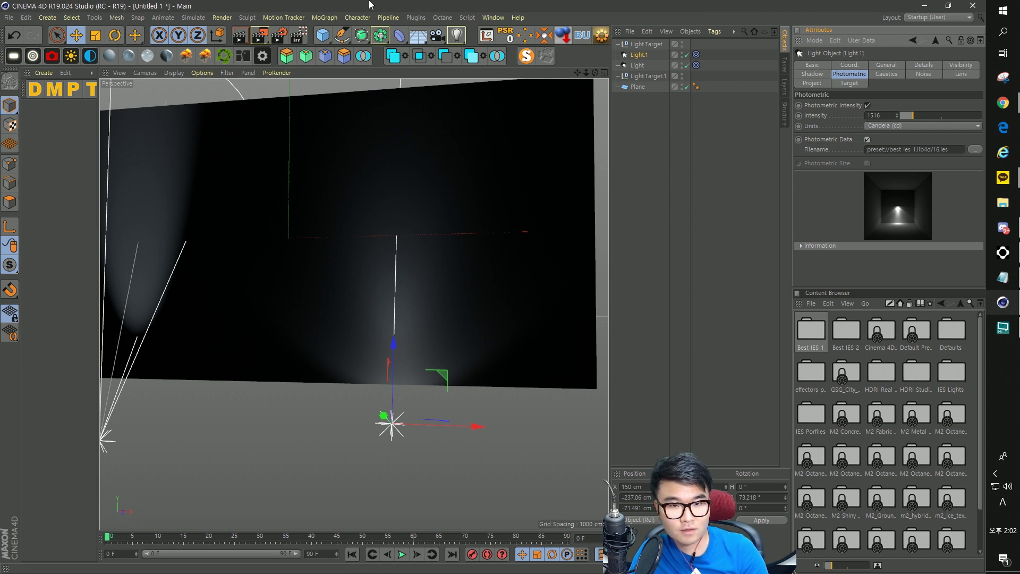
# Zoom and orbit the perspective view to see the plane and both lights at an angle
pyautogui.scroll(-2, 360, 252)
pyautogui.moveTo(360, 252)
pyautogui.keyDown('alt'); pyautogui.mouseDown()
pyautogui.moveTo(364, 370)
pyautogui.moveTo(302, 319)
pyautogui.mouseUp(); pyautogui.keyUp('alt')
pyautogui.scroll(2, 275, 347)
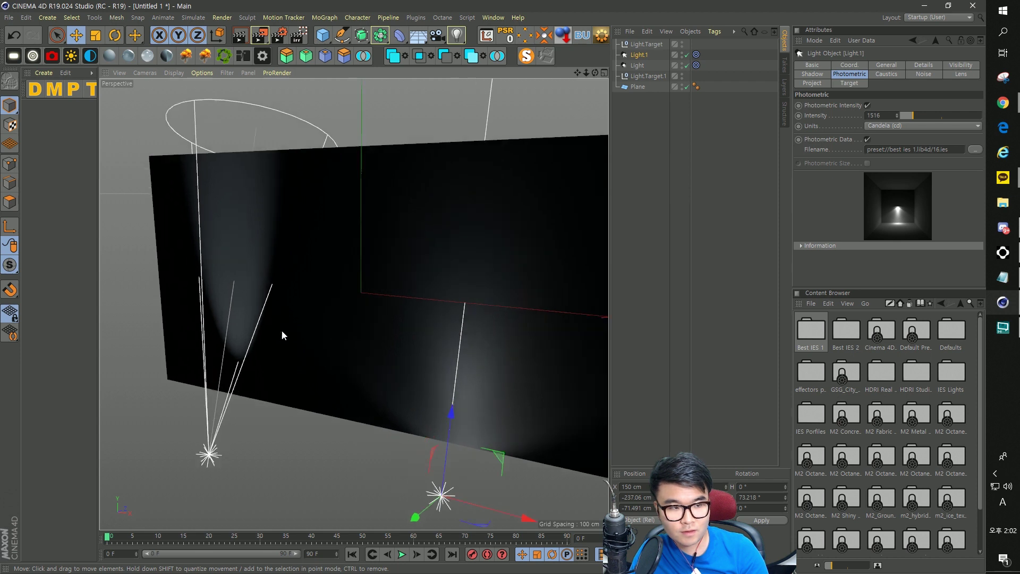
pyautogui.click(475, 6)
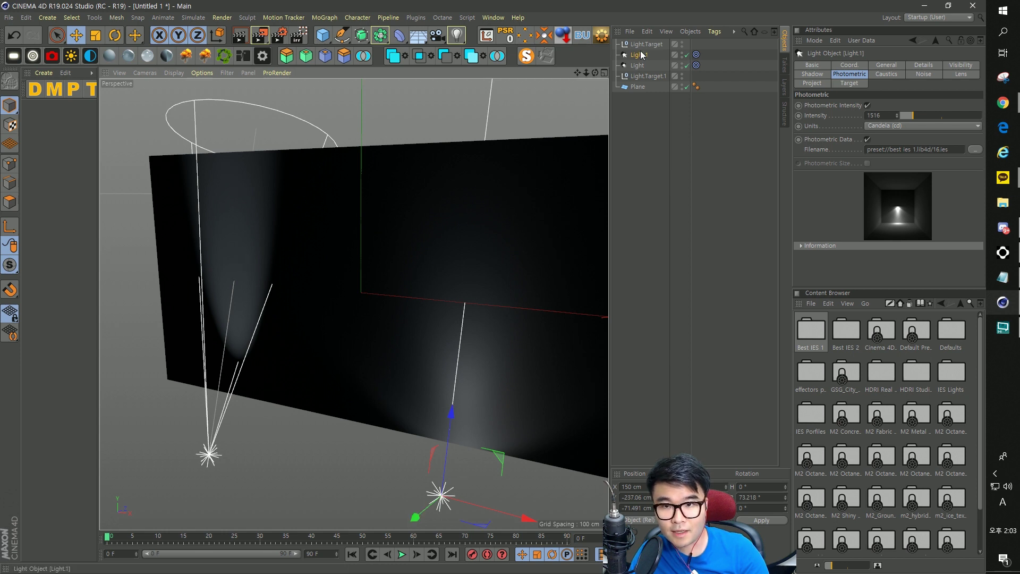
# Keep Light.1's type set to IES in the General tab, then return to Photometric settings
pyautogui.click(886, 64)
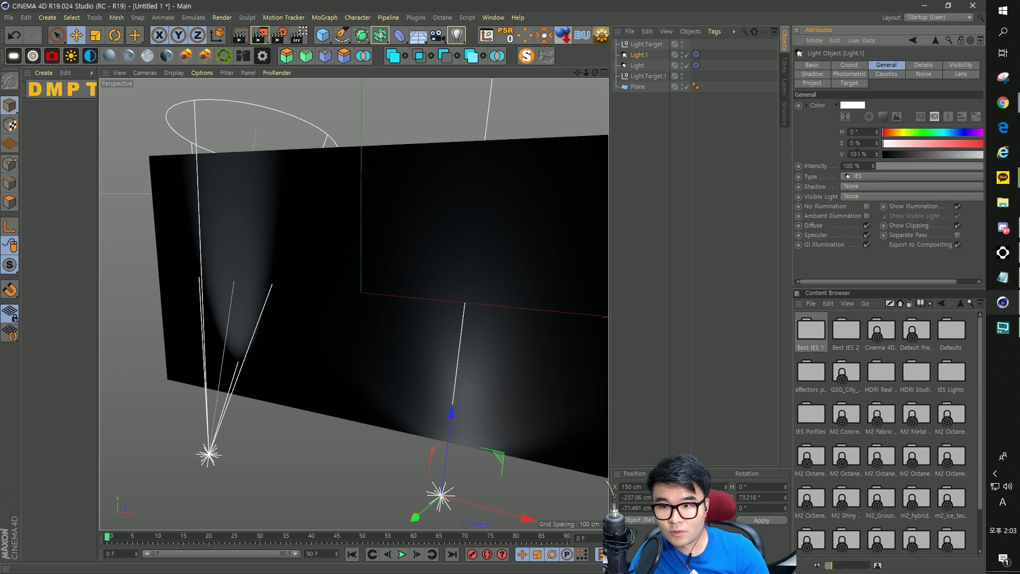
pyautogui.click(853, 176)
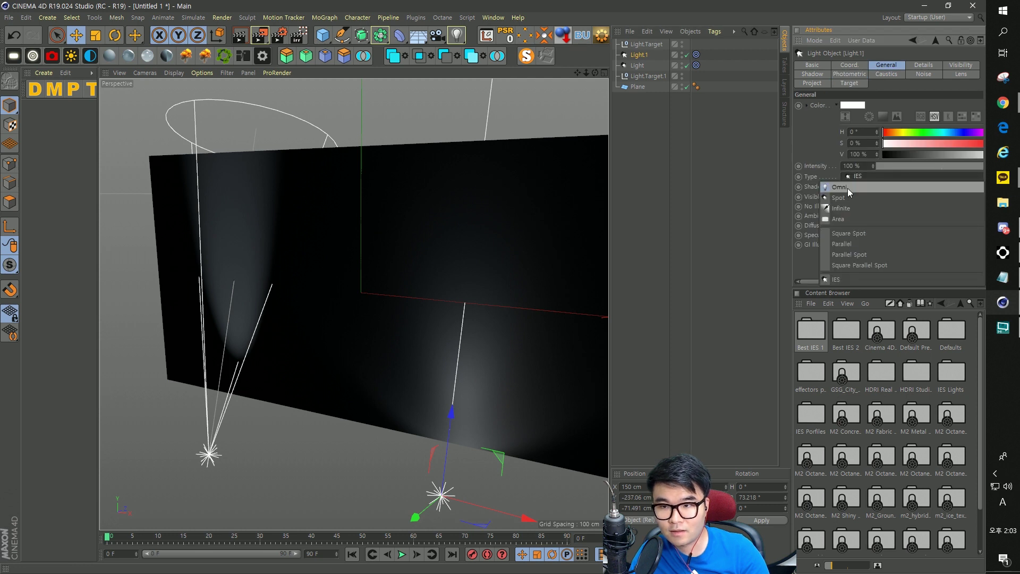
pyautogui.click(839, 280)
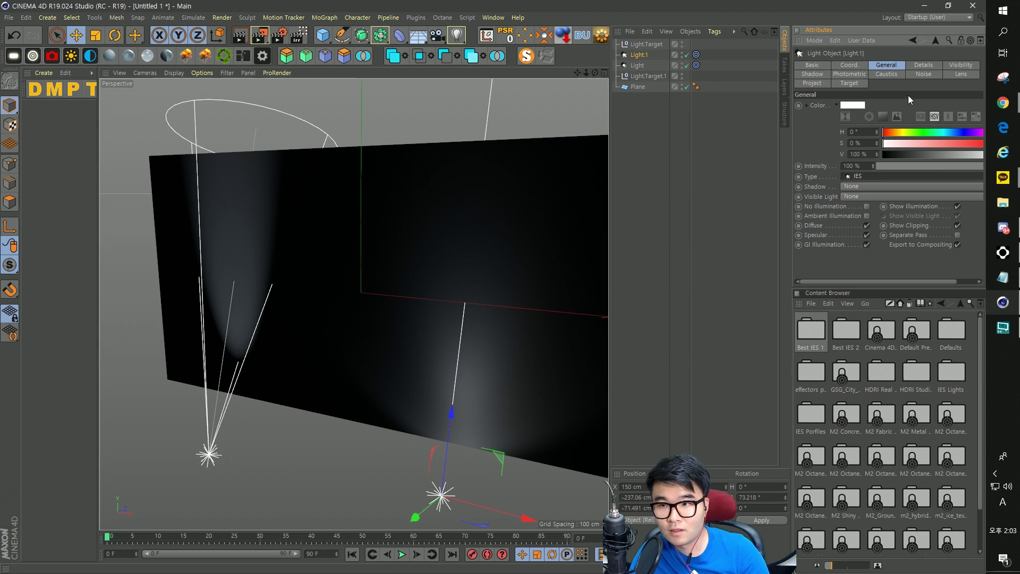
pyautogui.click(843, 75)
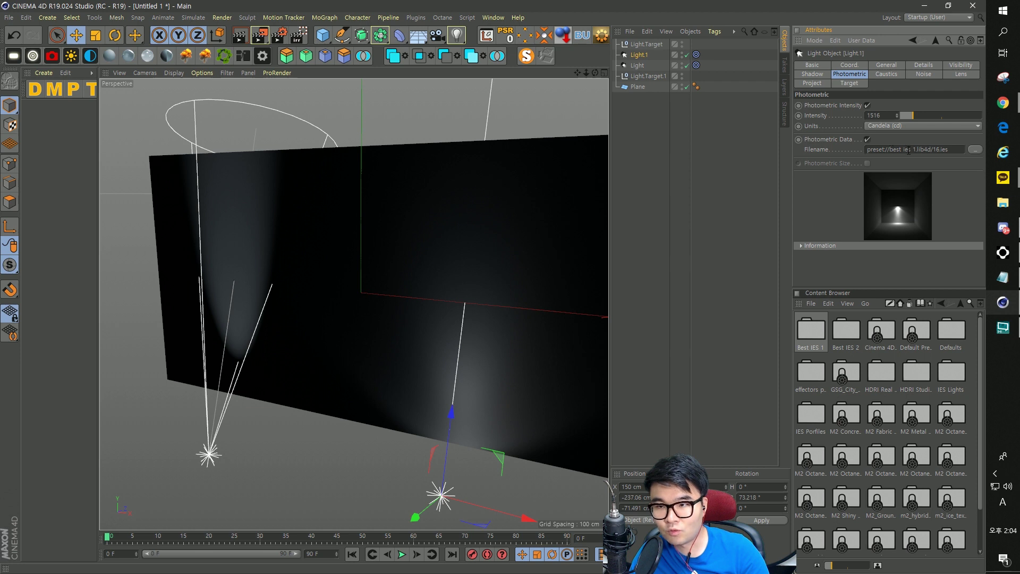
# Load area-light.ies, then the defined-spot IES preset, from the IES Lights folder into Light.1
pyautogui.click(852, 338)
pyautogui.doubleClick(943, 375)
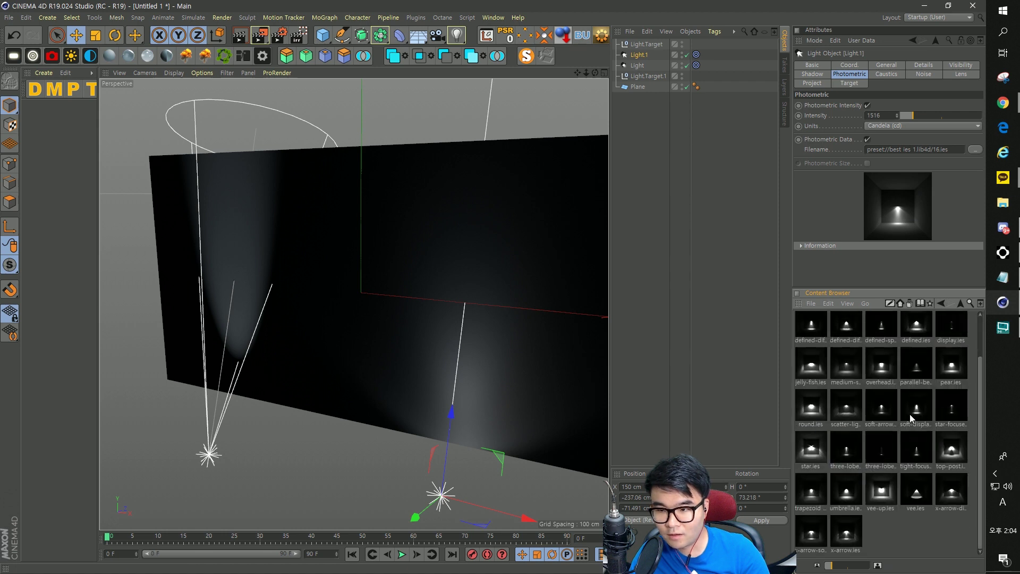
pyautogui.scroll(2, 909, 413)
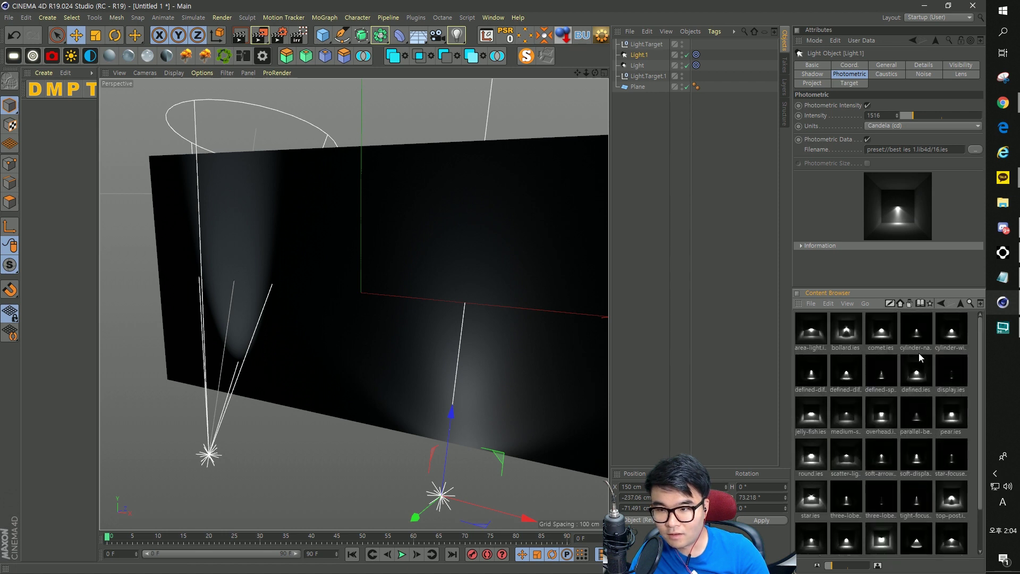
pyautogui.click(819, 336)
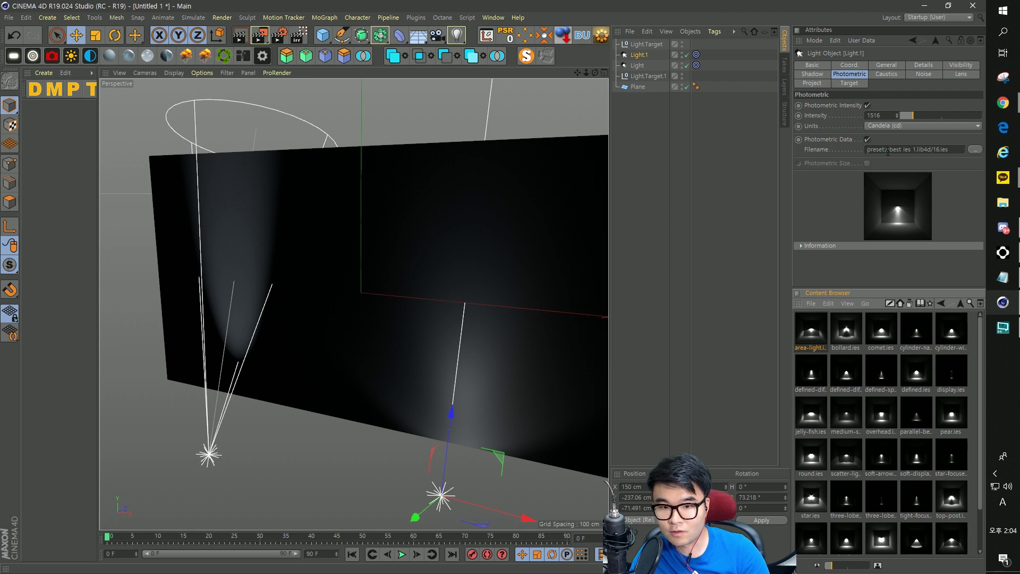
pyautogui.moveTo(888, 152); pyautogui.dragTo(888, 152)
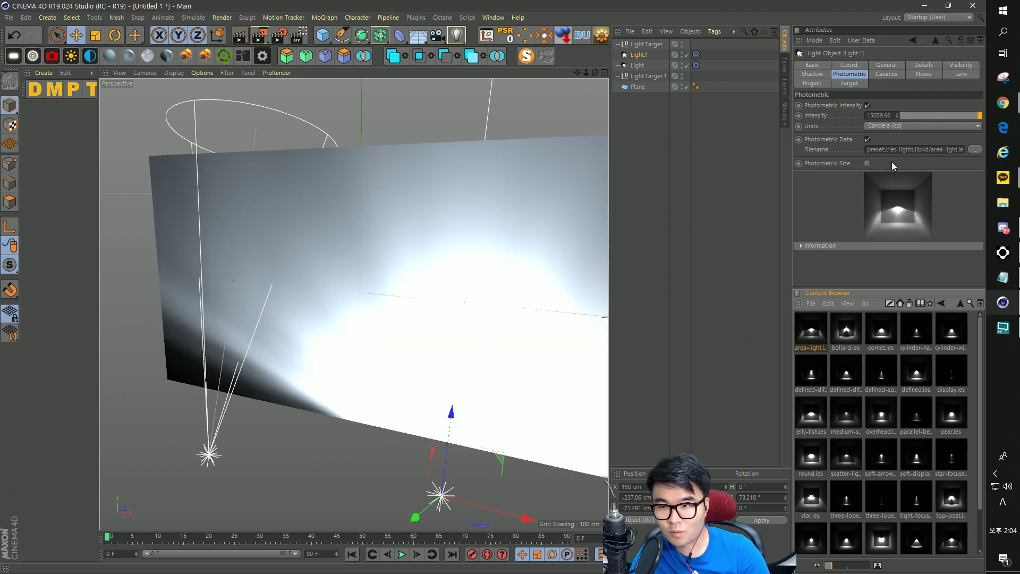
pyautogui.moveTo(883, 375); pyautogui.dragTo(904, 152)
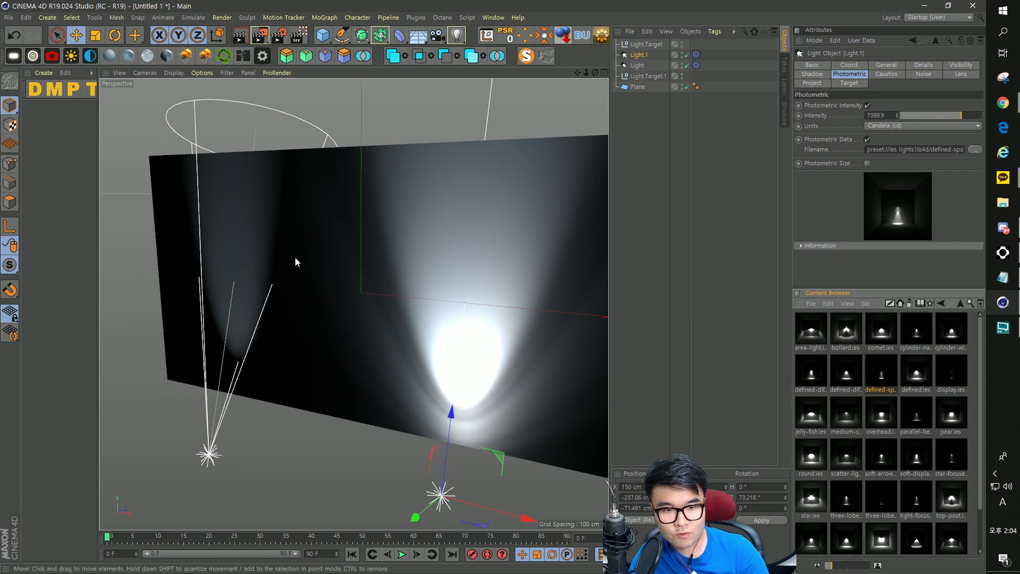
# Zoom and orbit around the plane to inspect the defined-spot light pool from several sides
pyautogui.keyDown('alt'); pyautogui.moveTo(232, 280); pyautogui.dragTo(349, 93, button='right'); pyautogui.keyUp('alt')
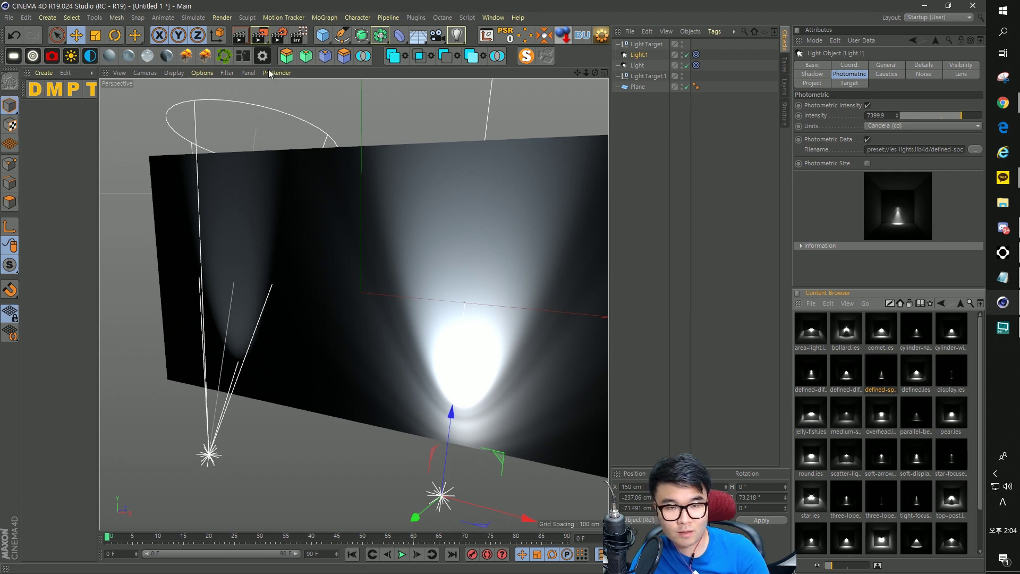
pyautogui.keyDown('alt'); pyautogui.moveTo(185, 212); pyautogui.dragTo(299, 259); pyautogui.keyUp('alt')
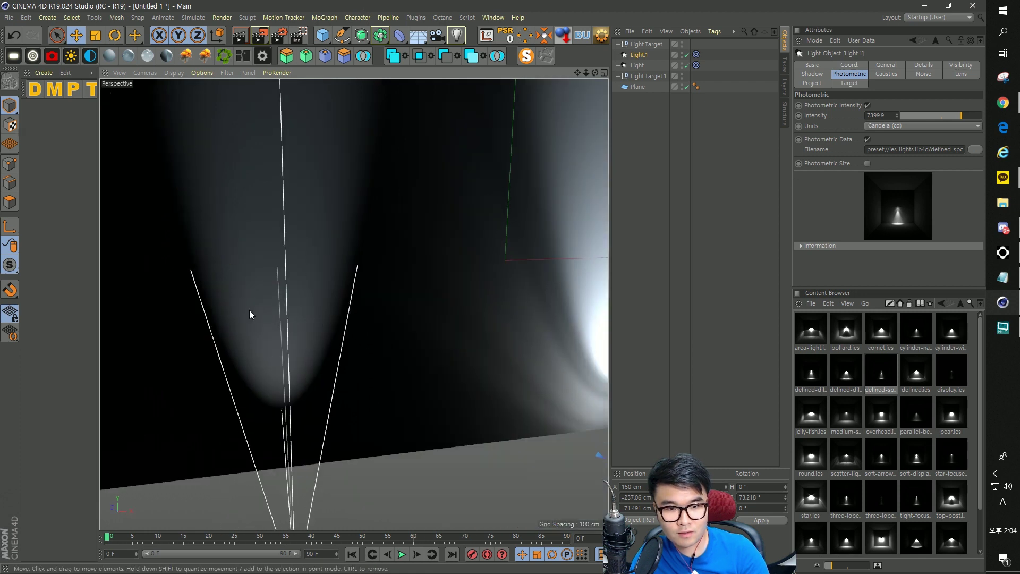
pyautogui.keyDown('alt'); pyautogui.moveTo(337, 380); pyautogui.dragTo(351, 252); pyautogui.keyUp('alt')
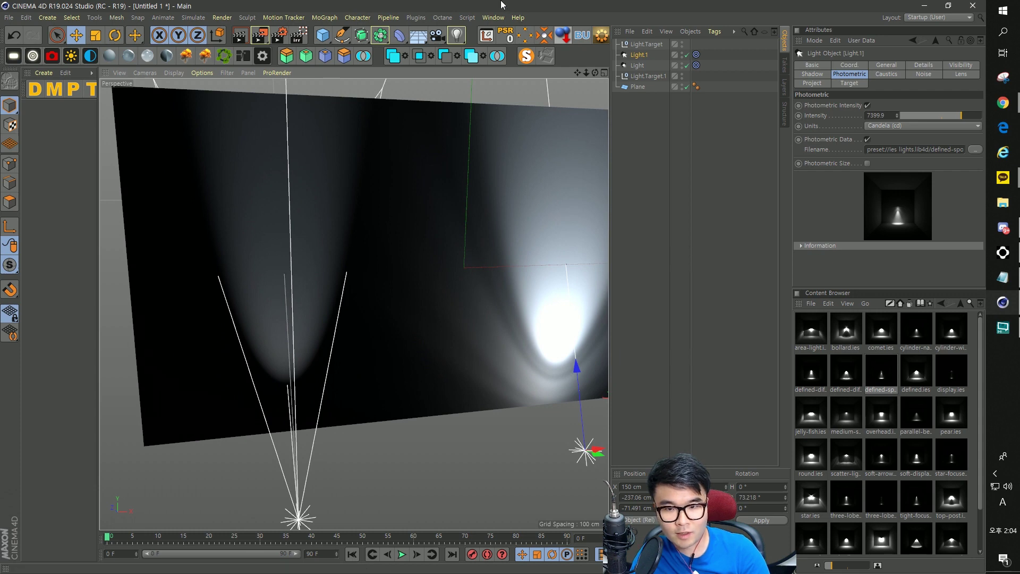
pyautogui.keyDown('alt'); pyautogui.moveTo(437, 265); pyautogui.dragTo(320, 333); pyautogui.keyUp('alt')
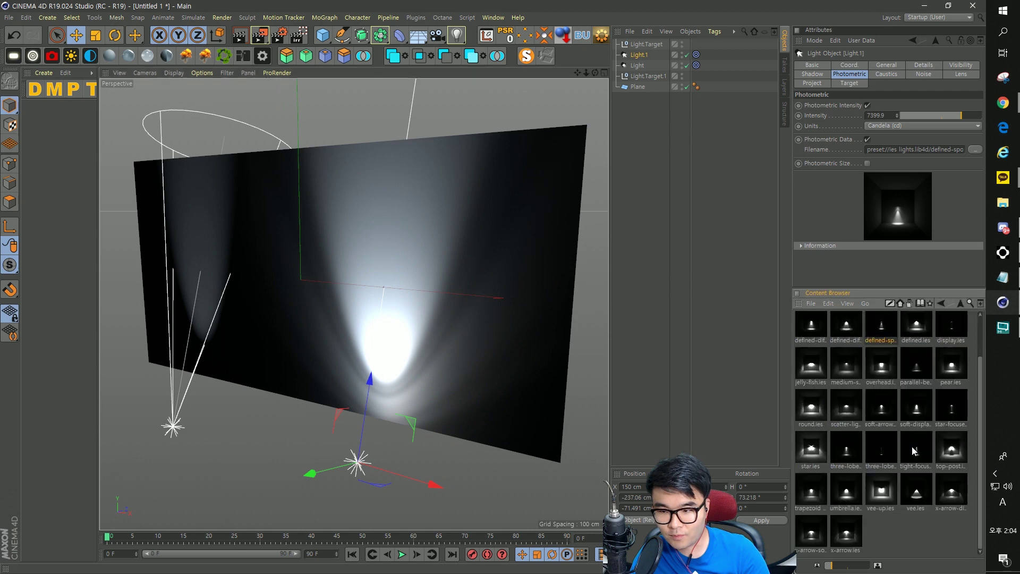
pyautogui.click(914, 449)
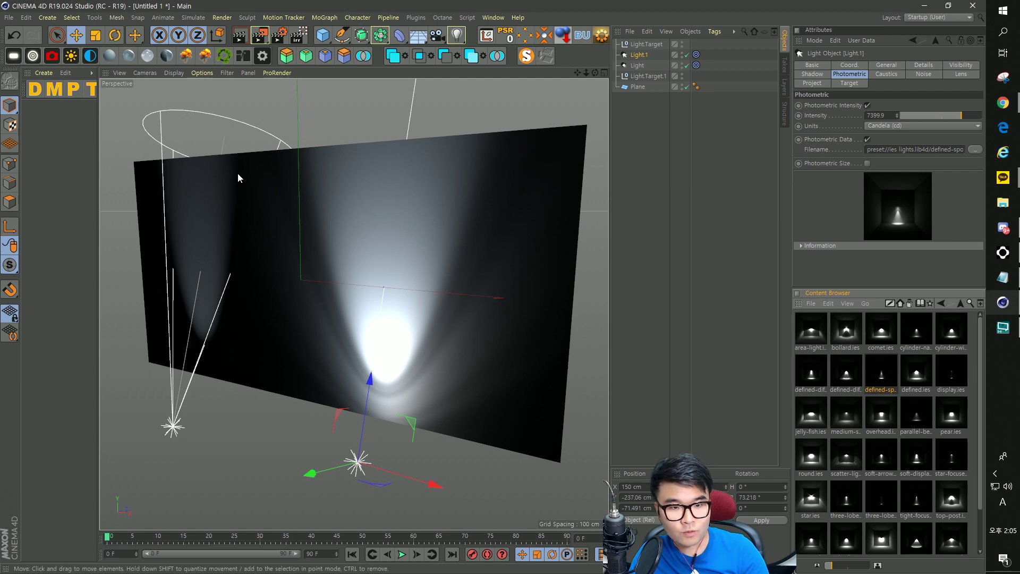
# Load soft-arrow.ies into Light.1's Photometric Filename field, dropping intensity to 1516 candela
pyautogui.scroll(2, 201, 333)
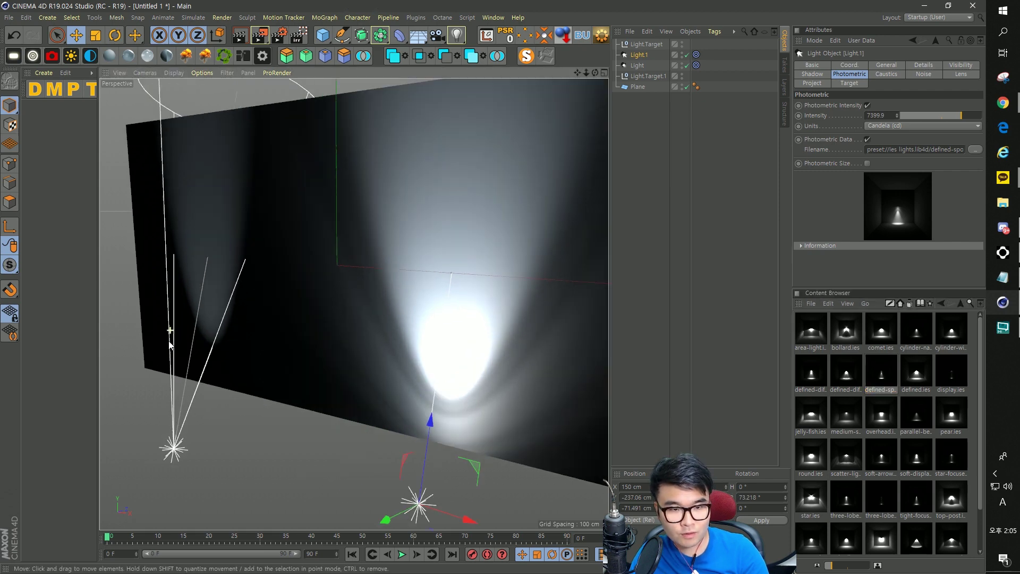
pyautogui.scroll(3, 201, 334)
pyautogui.scroll(-3, 230, 257)
pyautogui.scroll(-1, 276, 296)
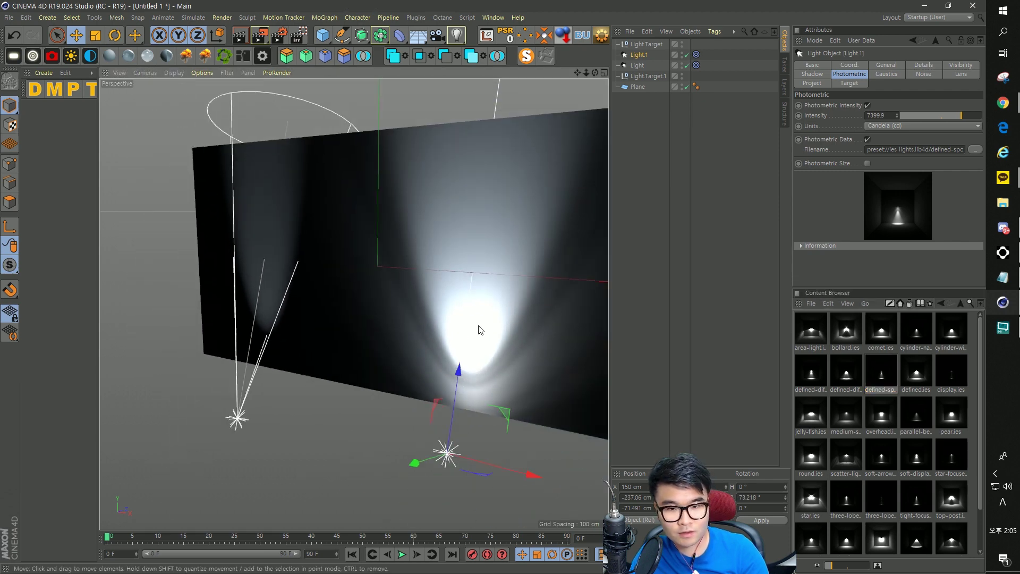
pyautogui.scroll(1, 518, 341)
pyautogui.scroll(-1, 500, 316)
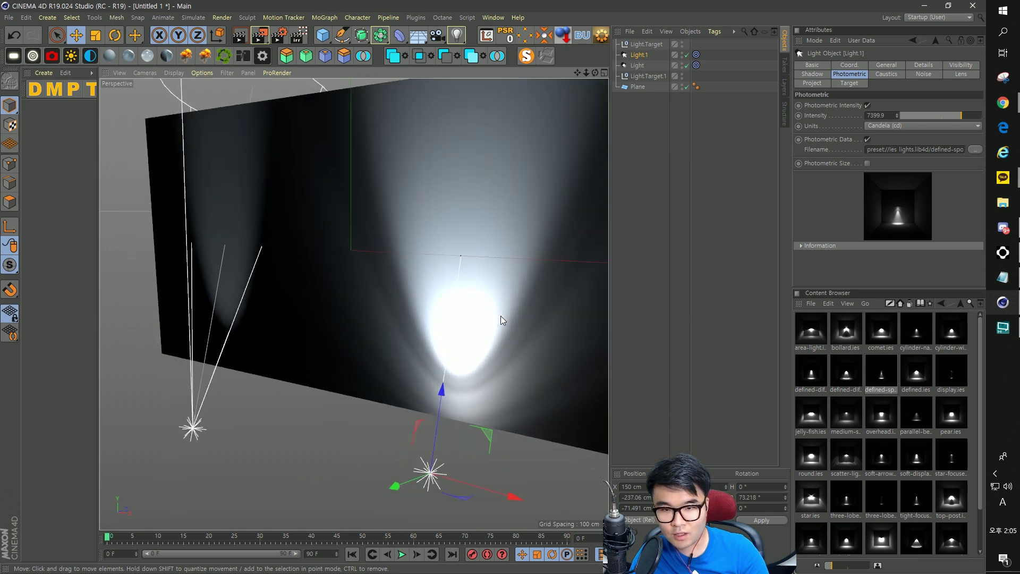
pyautogui.scroll(-1, 501, 315)
pyautogui.moveTo(882, 462); pyautogui.dragTo(909, 150)
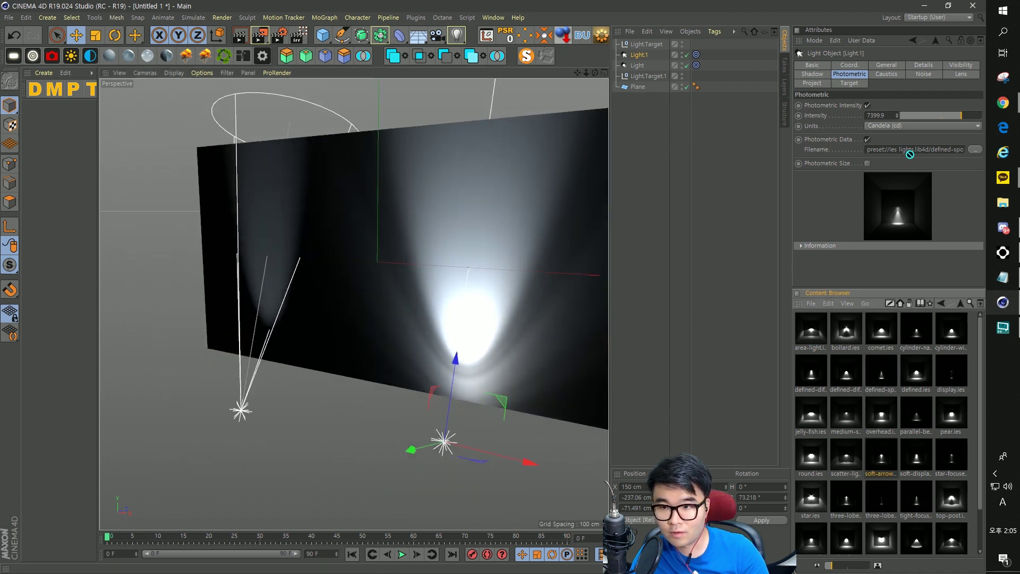
pyautogui.scroll(2, 503, 391)
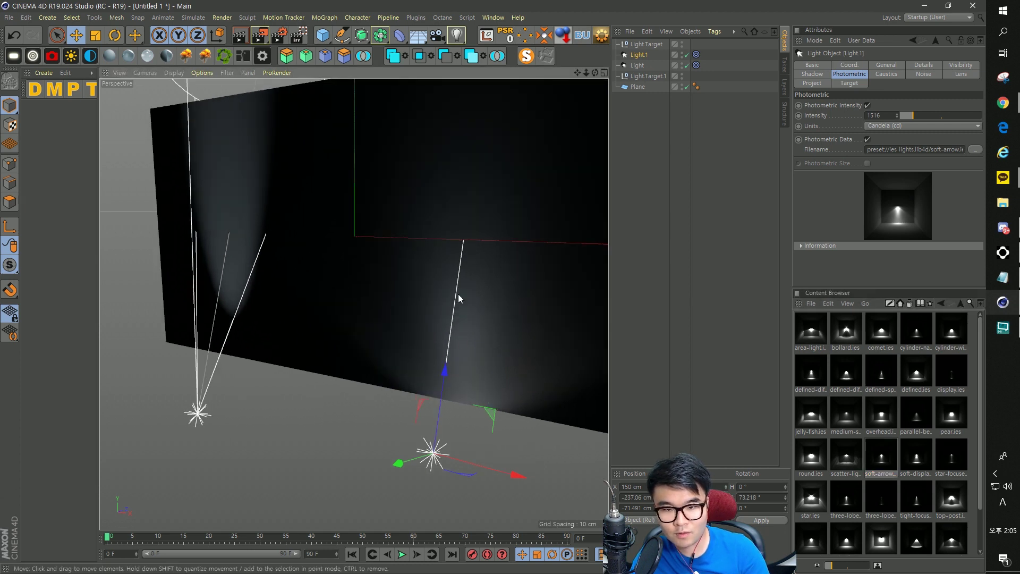
pyautogui.scroll(-2, 458, 294)
pyautogui.scroll(-1, 475, 310)
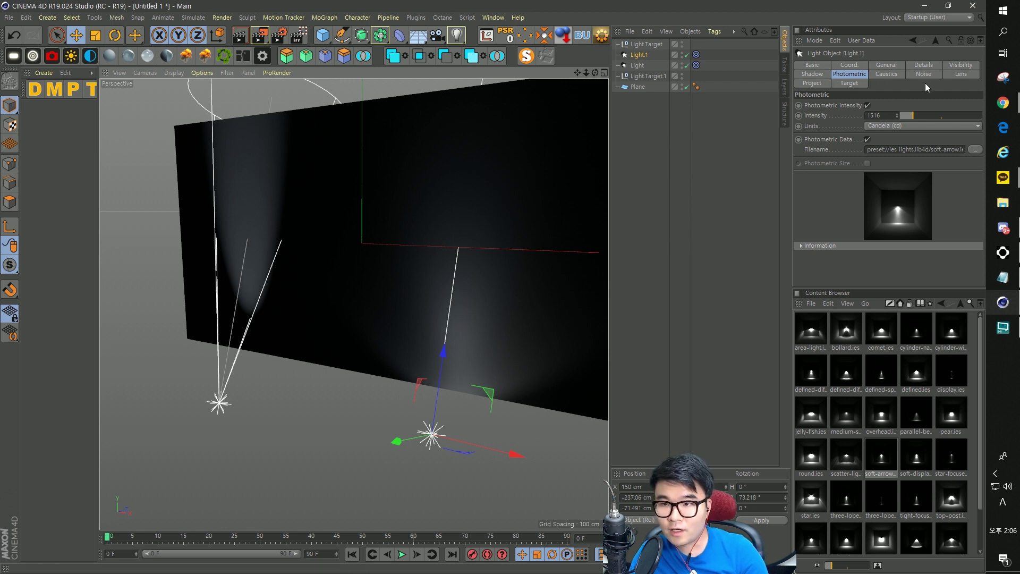
# Raise Light.1's photometric intensity to about 4519 candela
pyautogui.click(932, 65)
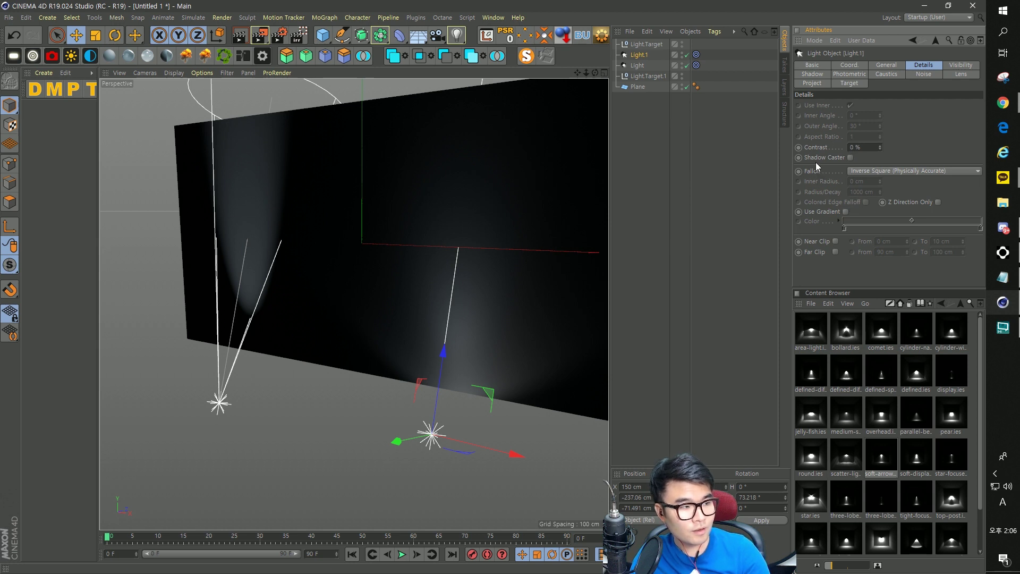
pyautogui.click(865, 76)
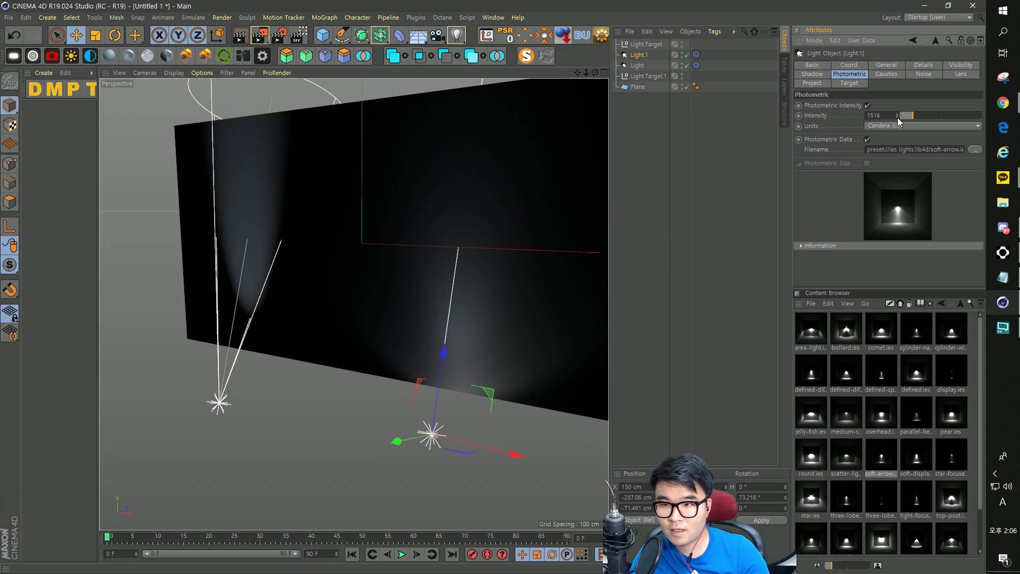
pyautogui.moveTo(913, 115); pyautogui.dragTo(937, 117)
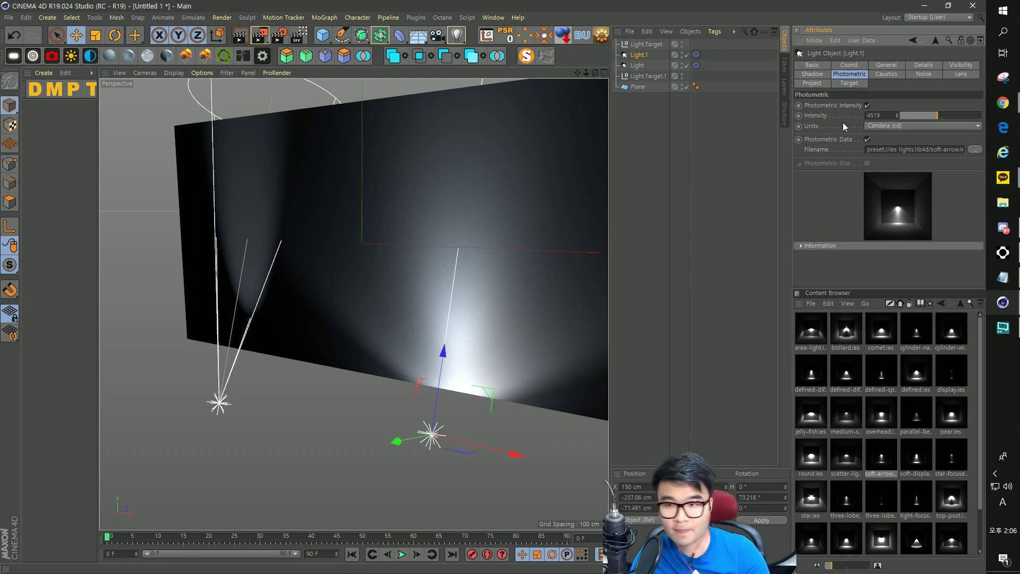
# Turn off Photometric Intensity and lower the light's general Intensity from 100%
pyautogui.click(867, 106)
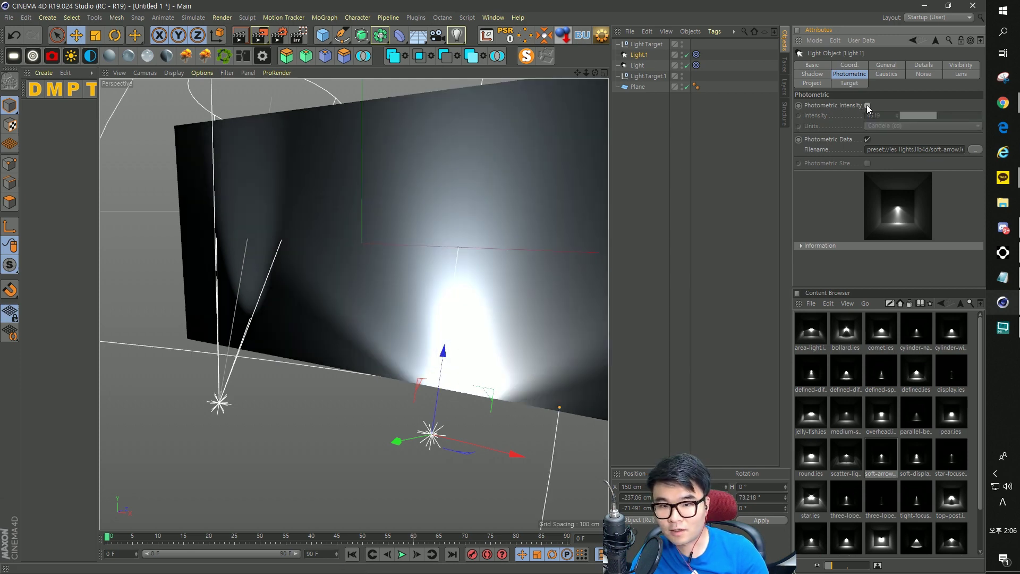
pyautogui.click(893, 64)
pyautogui.moveTo(898, 166); pyautogui.dragTo(952, 165)
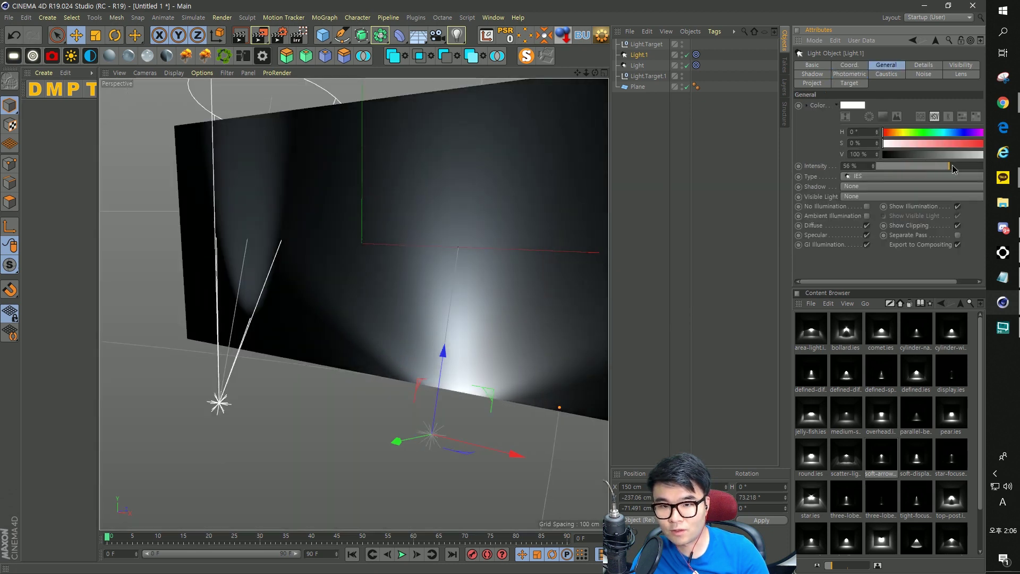
pyautogui.click(860, 75)
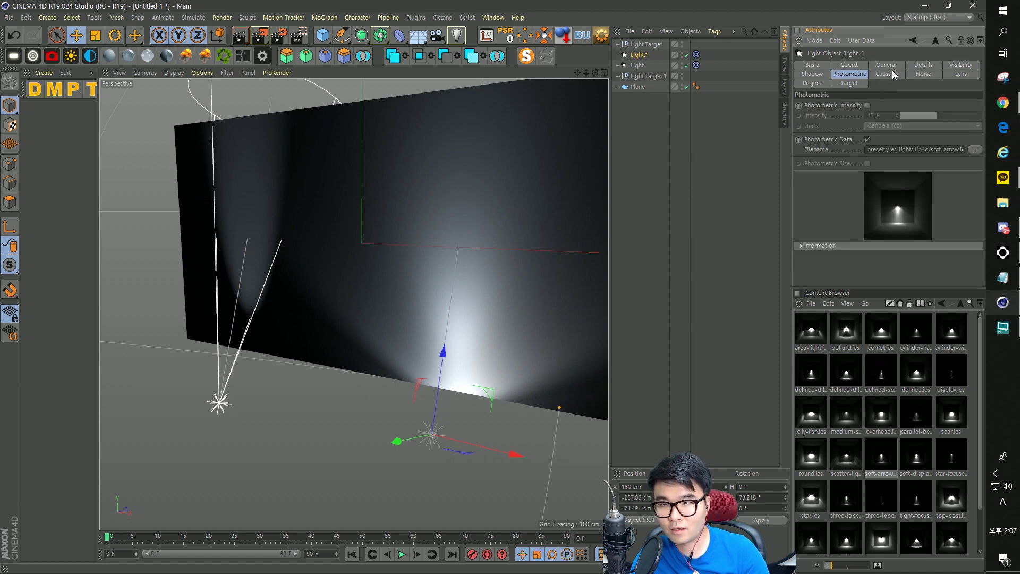
# Set the light's falloff Radius/Decay to 500 cm in the Details tab
pyautogui.click(923, 66)
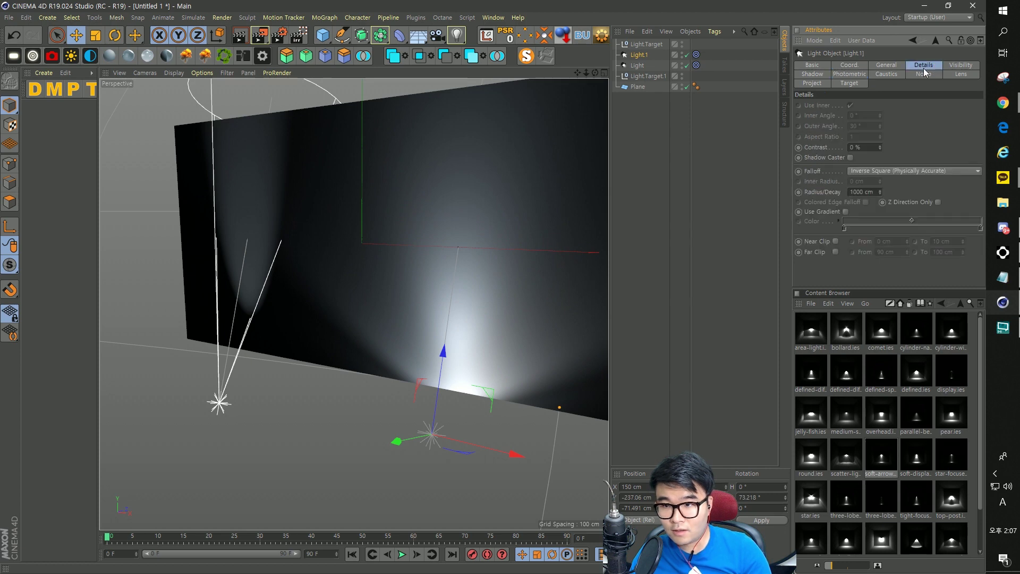
pyautogui.click(881, 191)
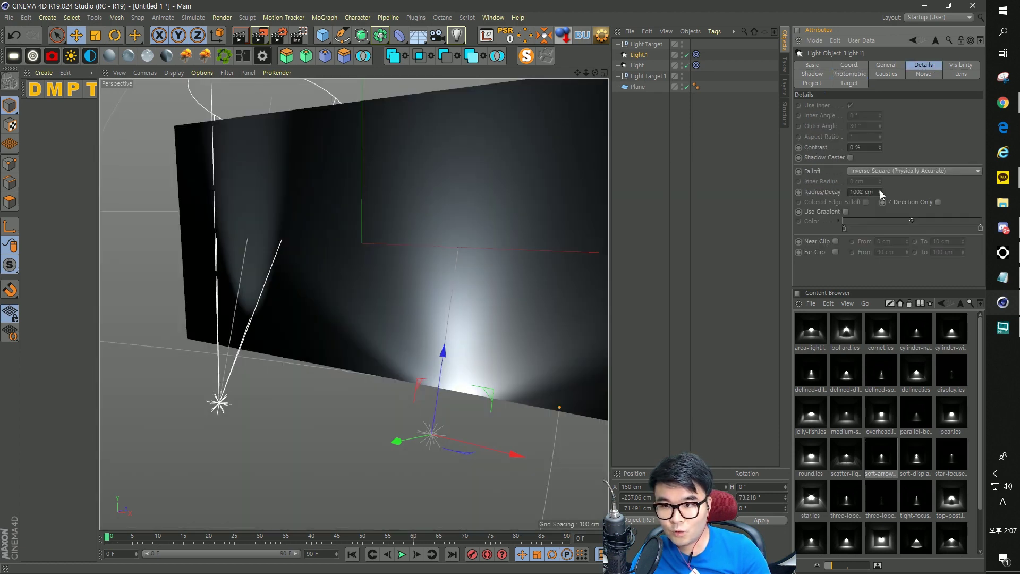
pyautogui.click(880, 190)
pyautogui.doubleClick(876, 193)
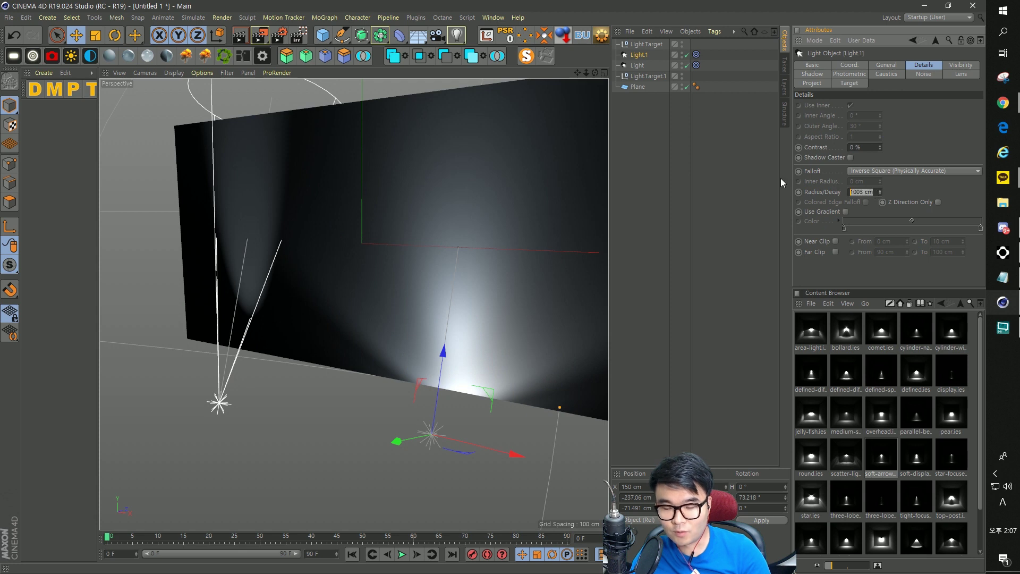
pyautogui.write('500')
pyautogui.press('Return')
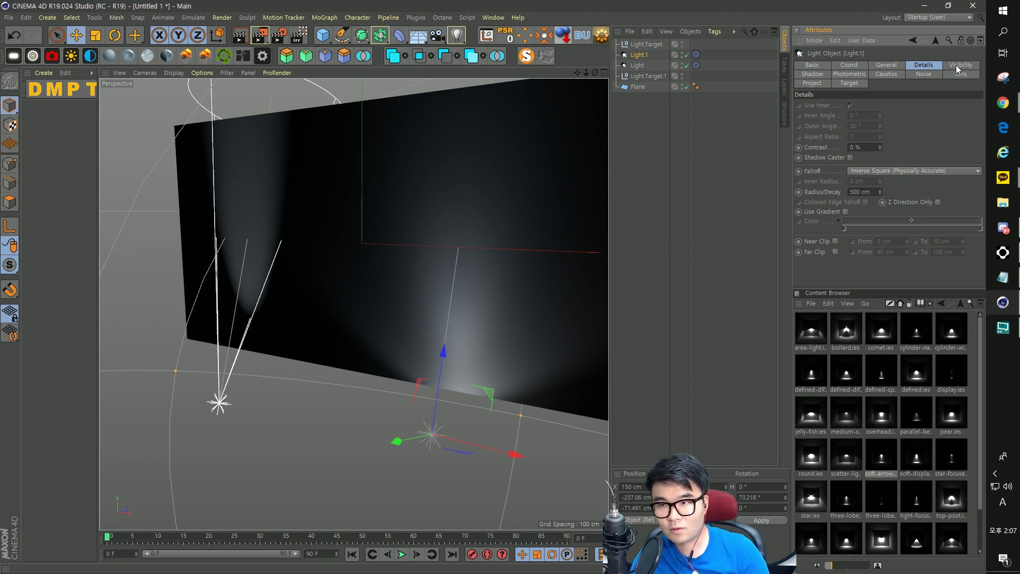
# Show Light.1's Photometric settings again to review the soft-arrow IES setup
pyautogui.click(856, 74)
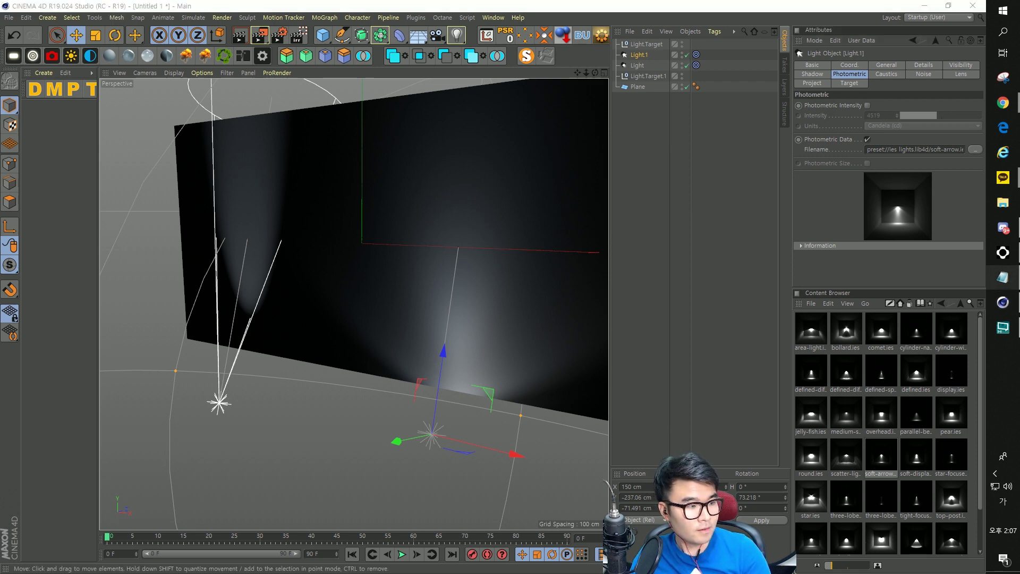
pyautogui.click(674, 43)
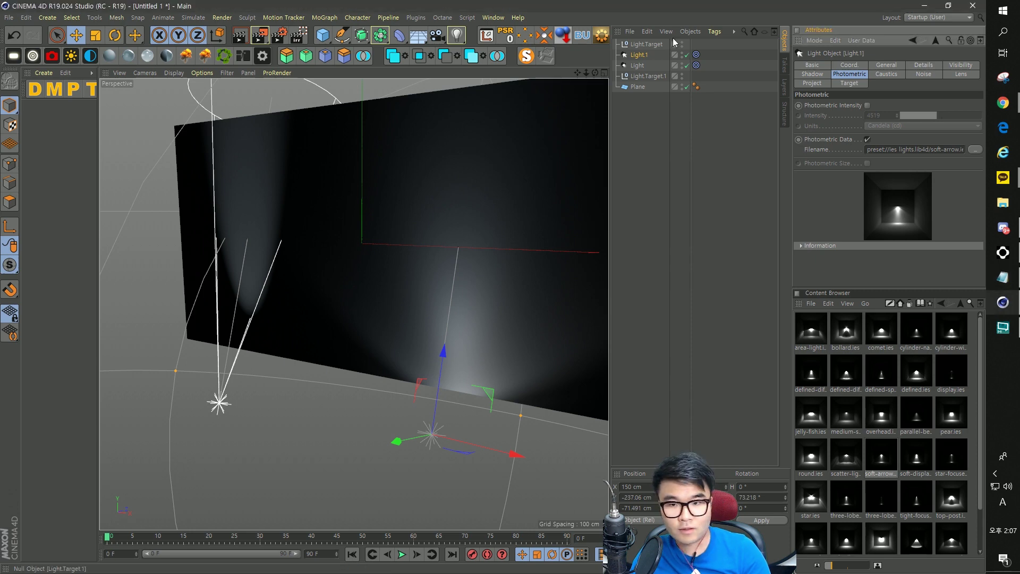